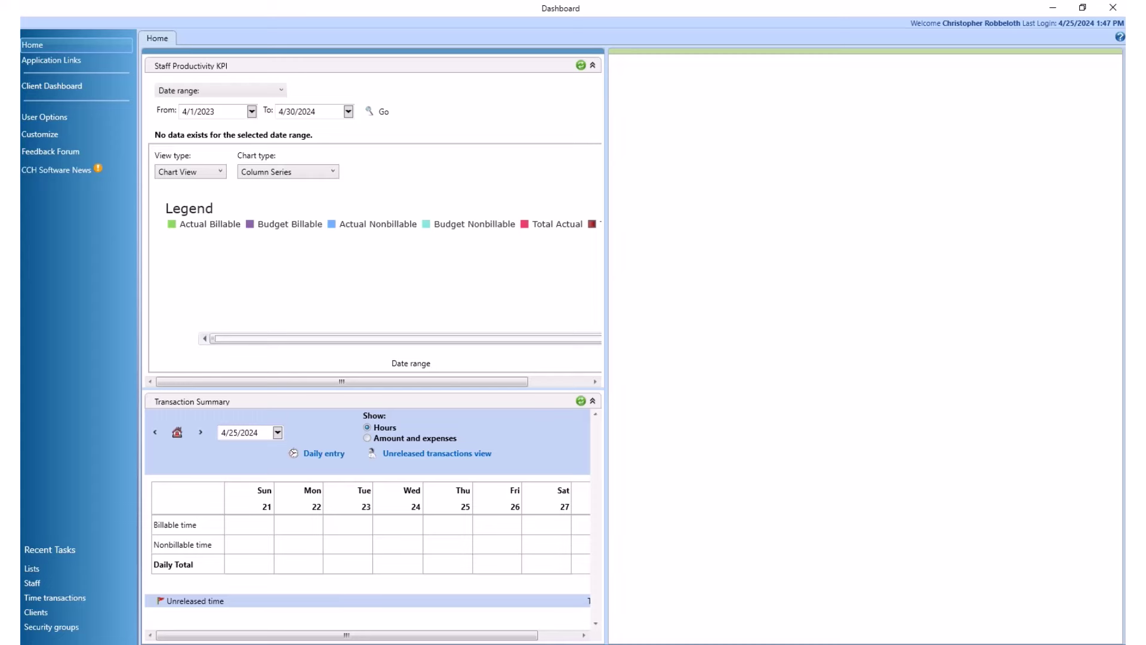
Bring the Lists window forward and view Service Code Classes, then the Service Codes list
mouse_move(485, 643)
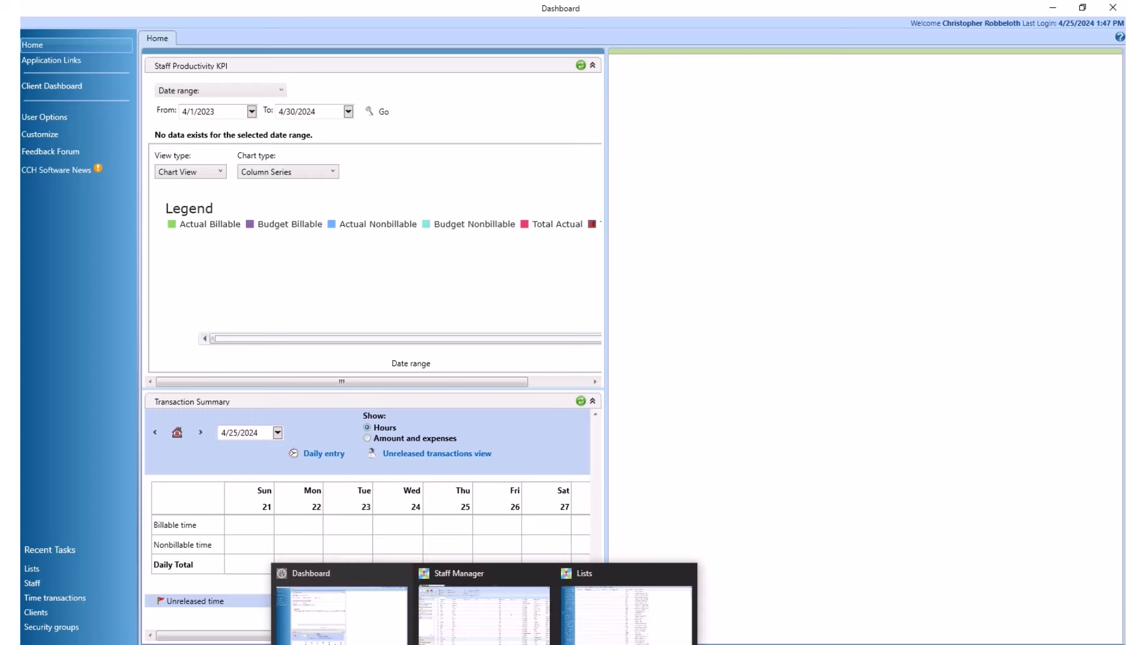
click(627, 612)
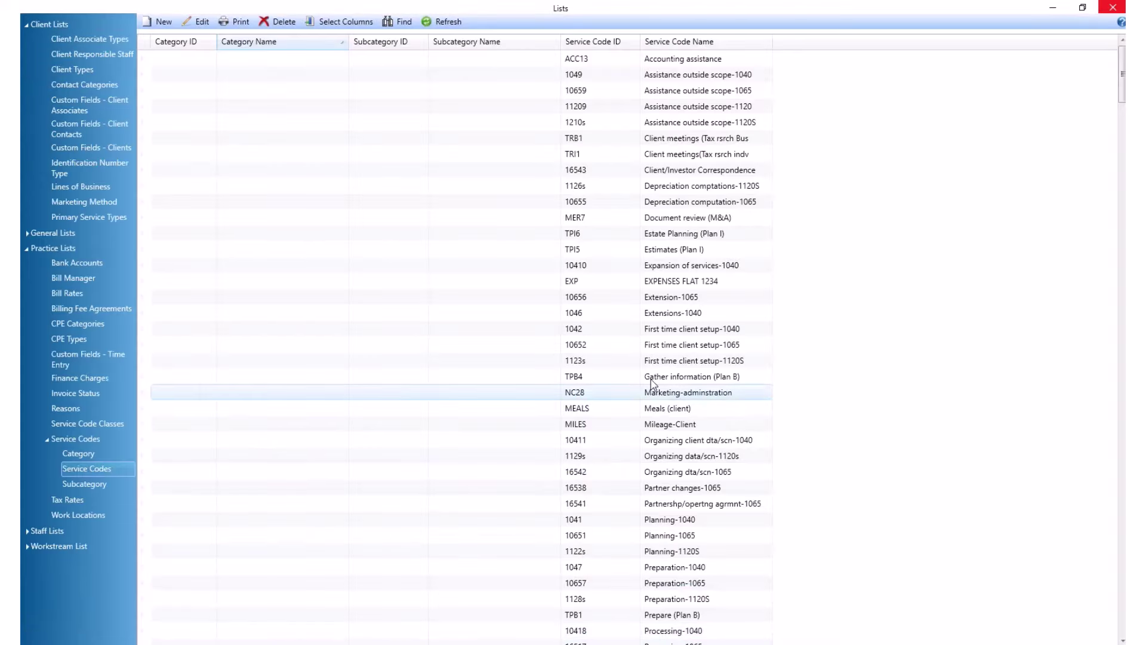
click(88, 423)
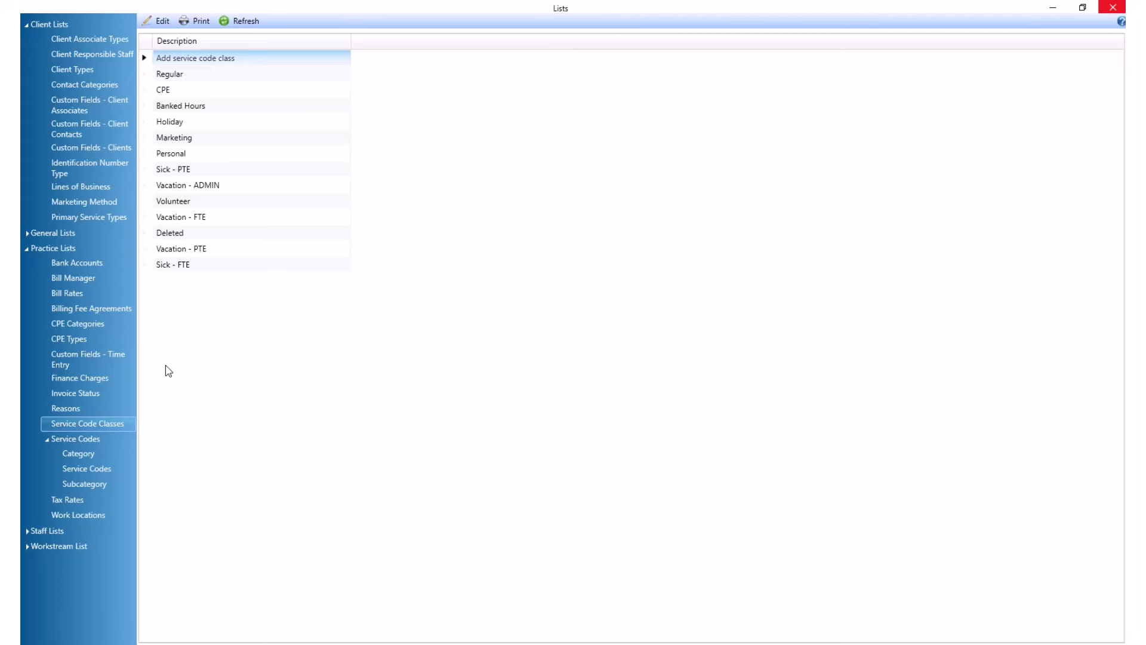
click(103, 472)
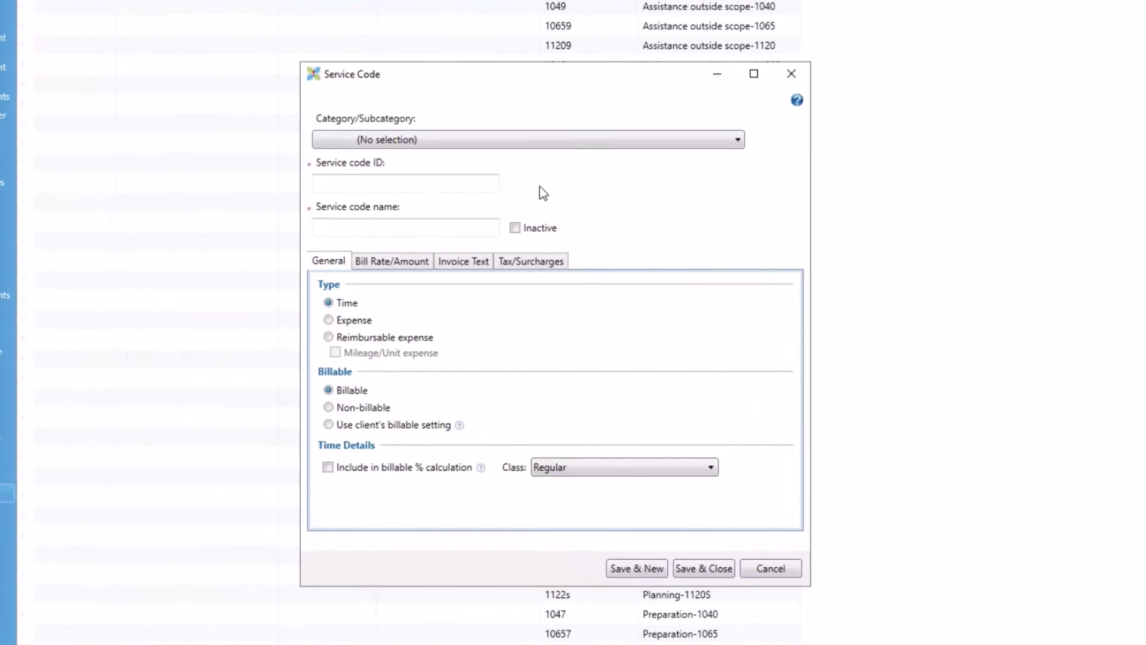
click(679, 129)
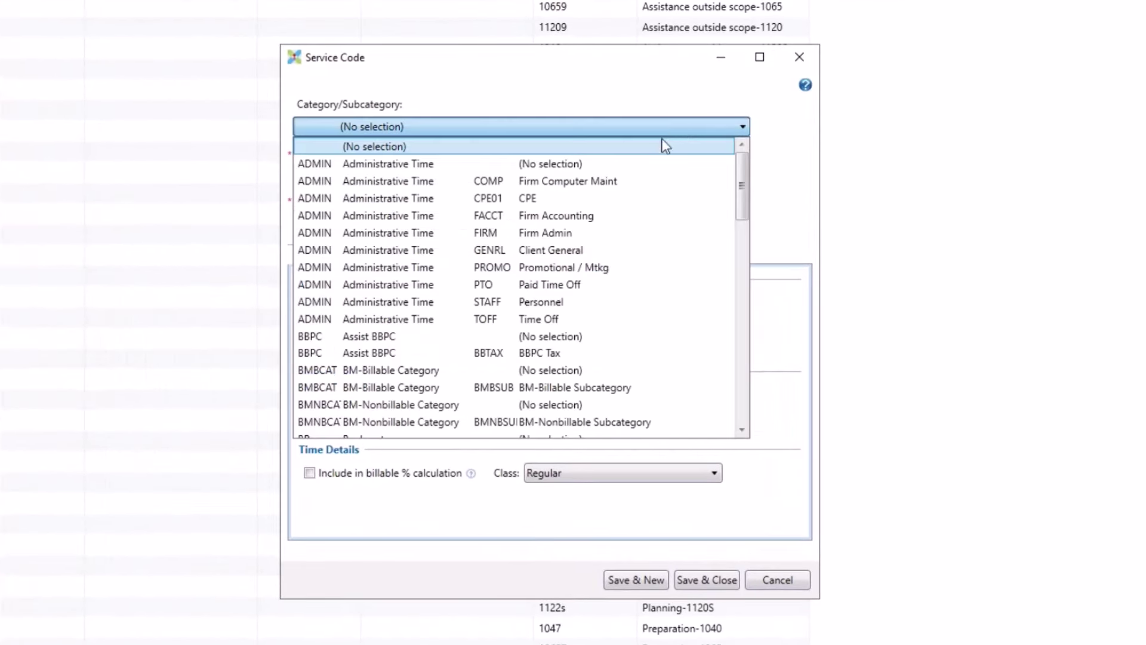
click(636, 181)
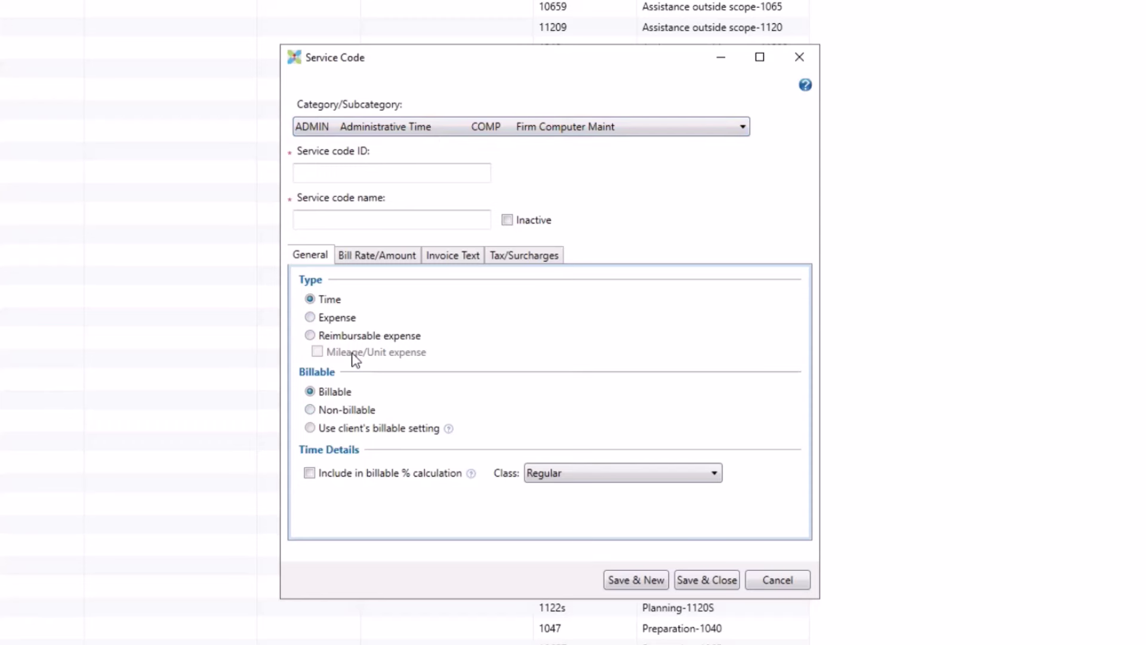
click(542, 481)
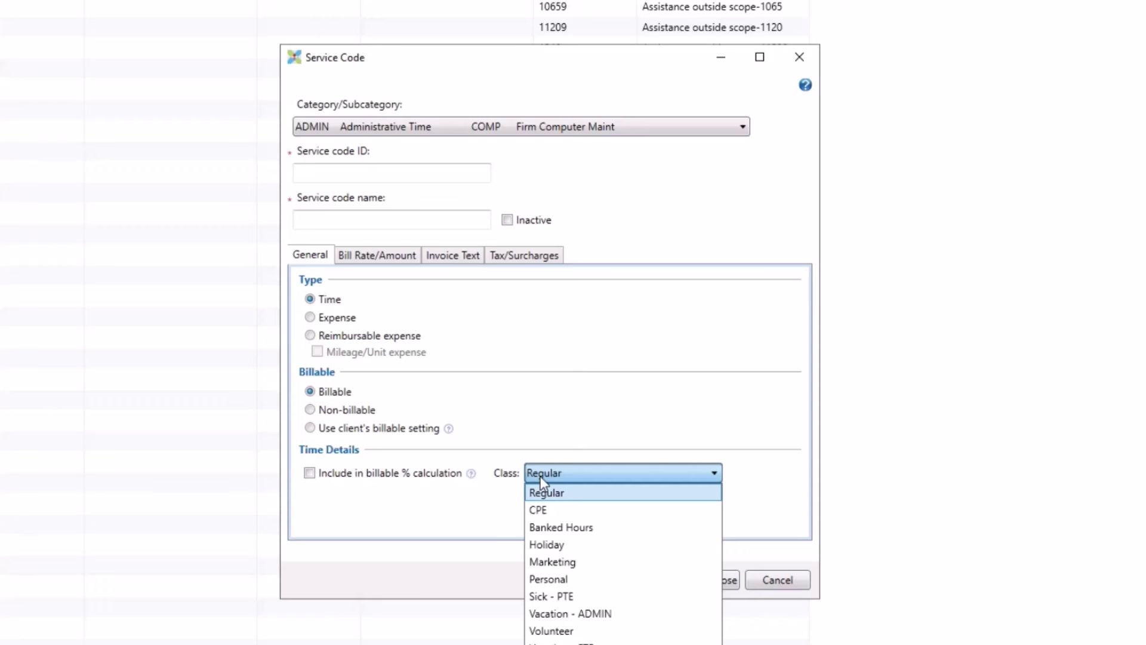
click(630, 439)
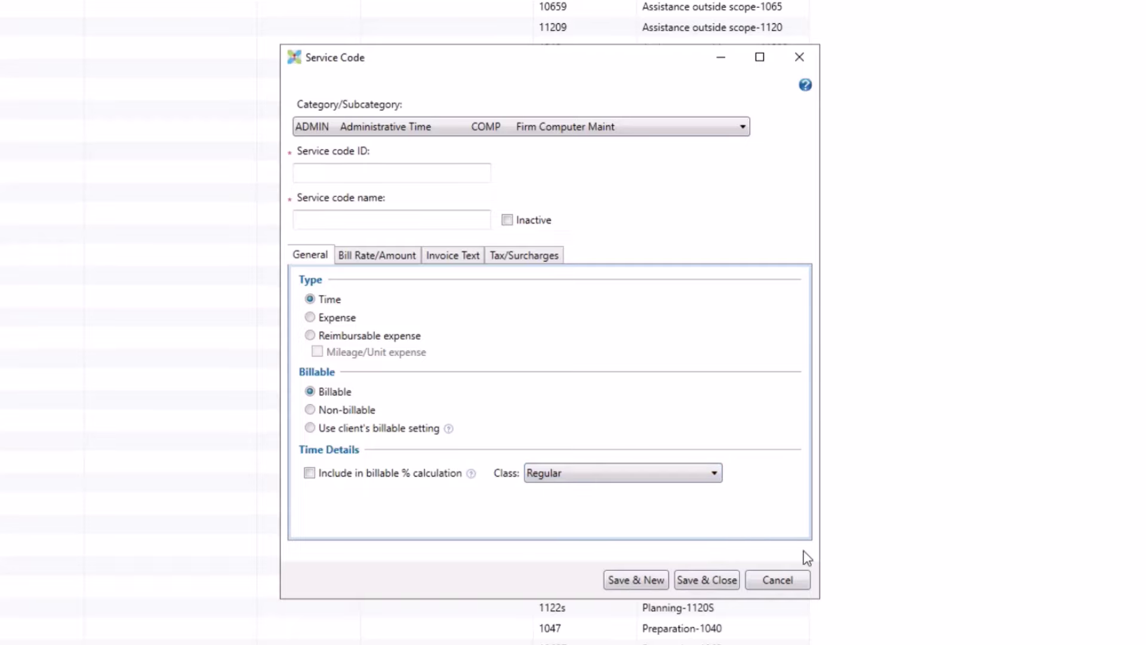
click(799, 581)
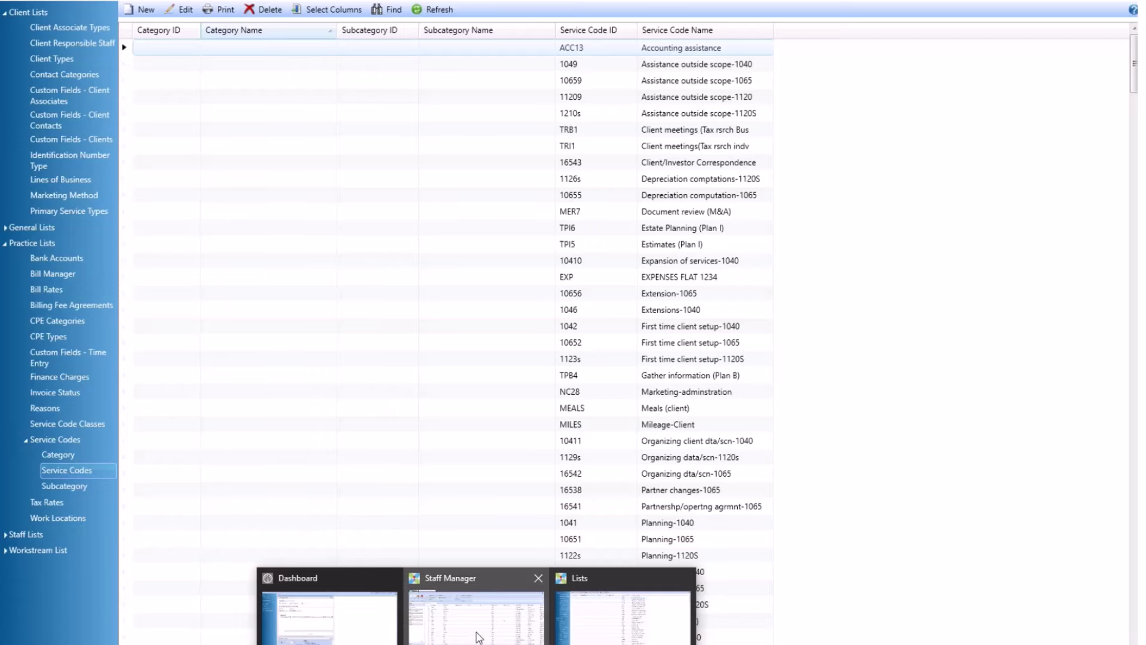
Open the staff profile's Time Capture yearly allowances: CPE 15.00, Vacation - FTE 40.00, Sick - FTE 20.50
click(477, 633)
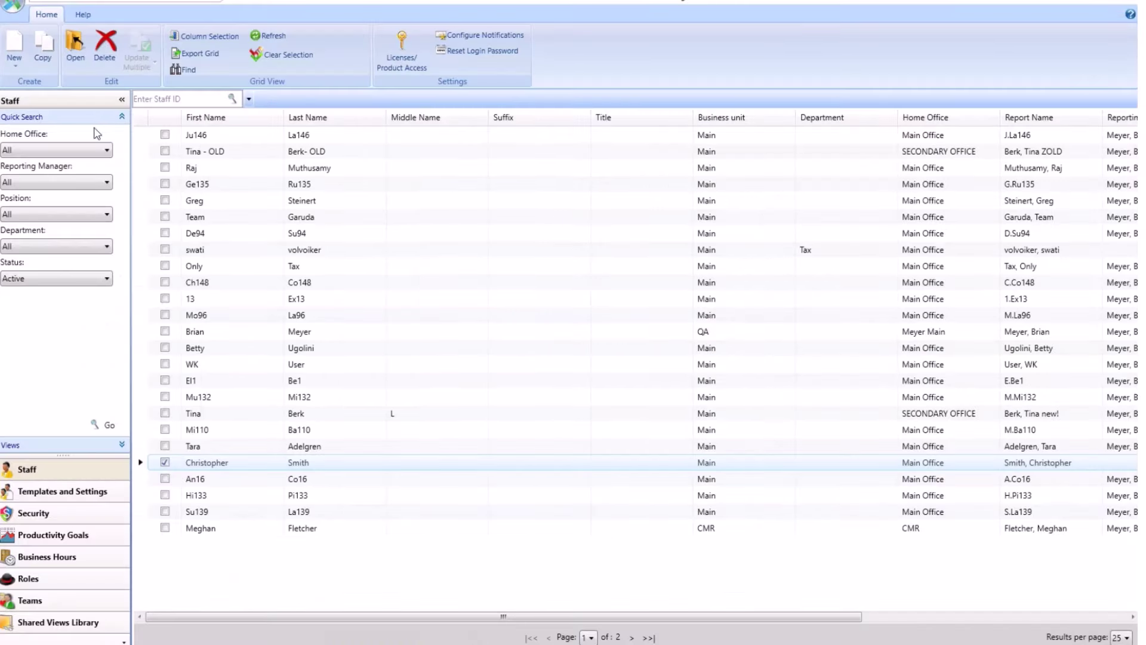
click(75, 48)
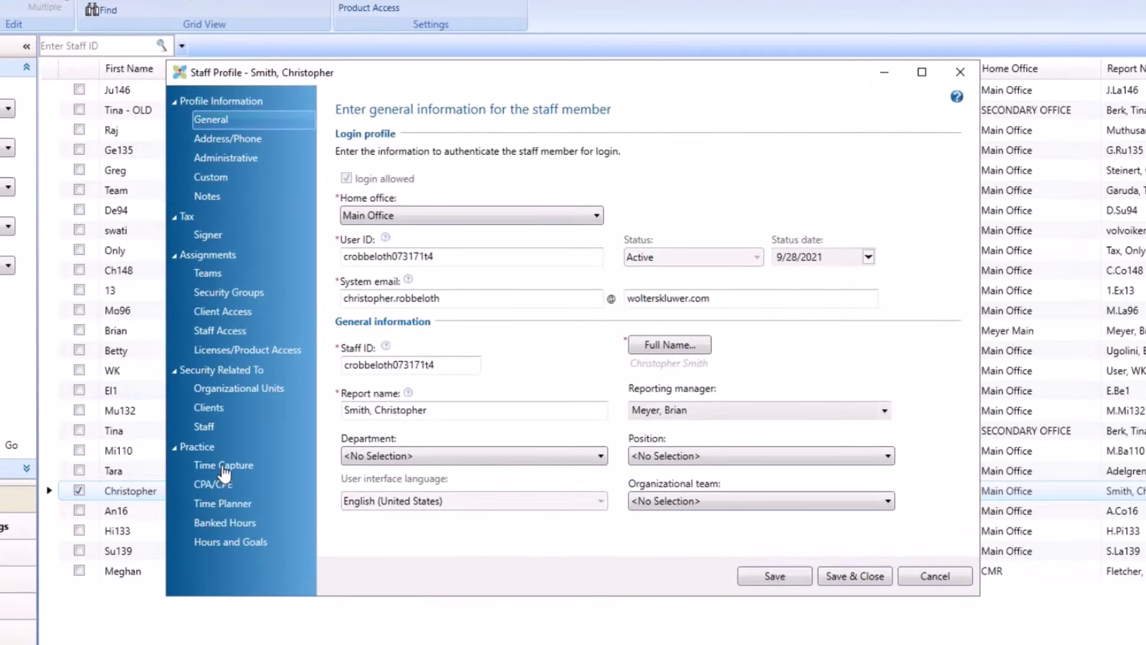
click(224, 468)
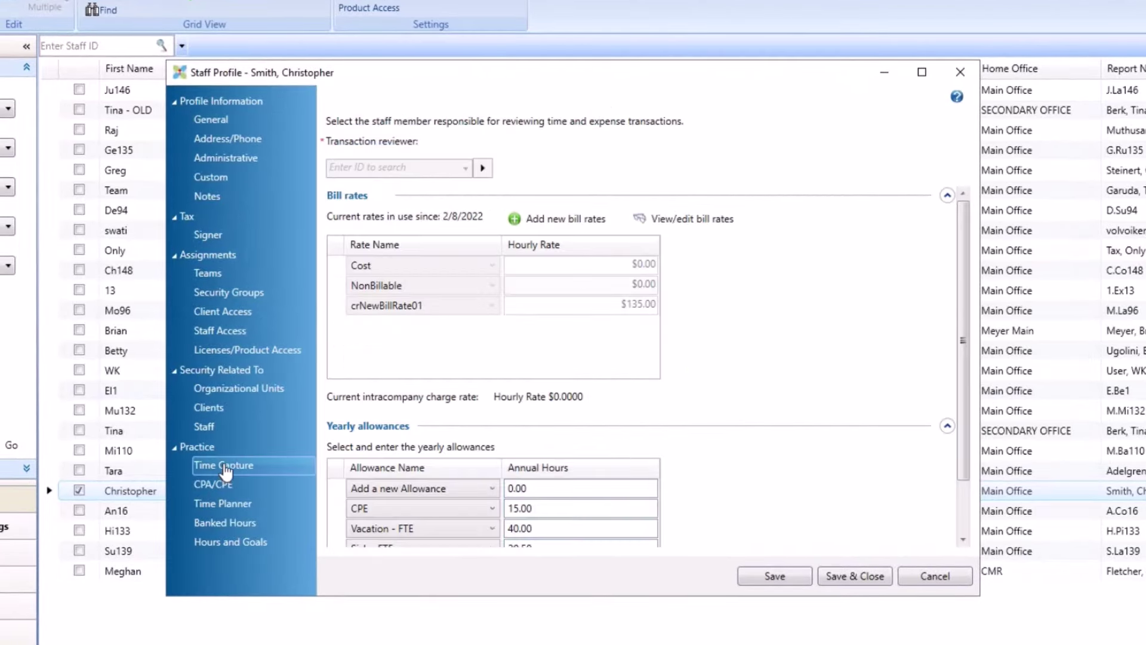
scroll(808, 475, down, 2)
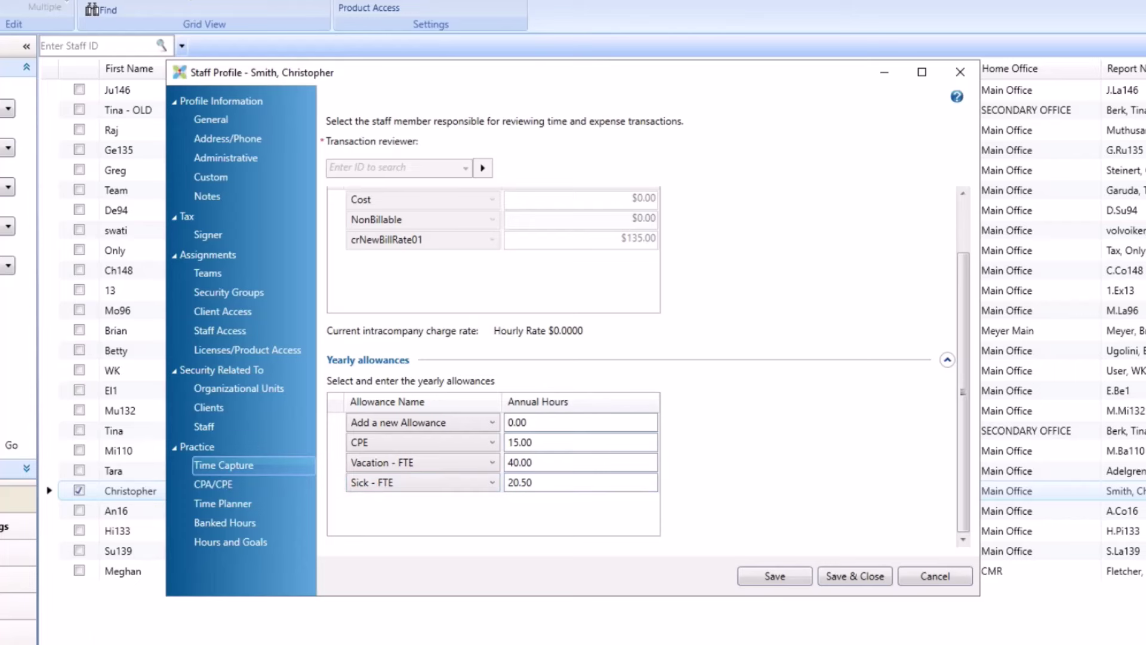
mouse_move(256, 642)
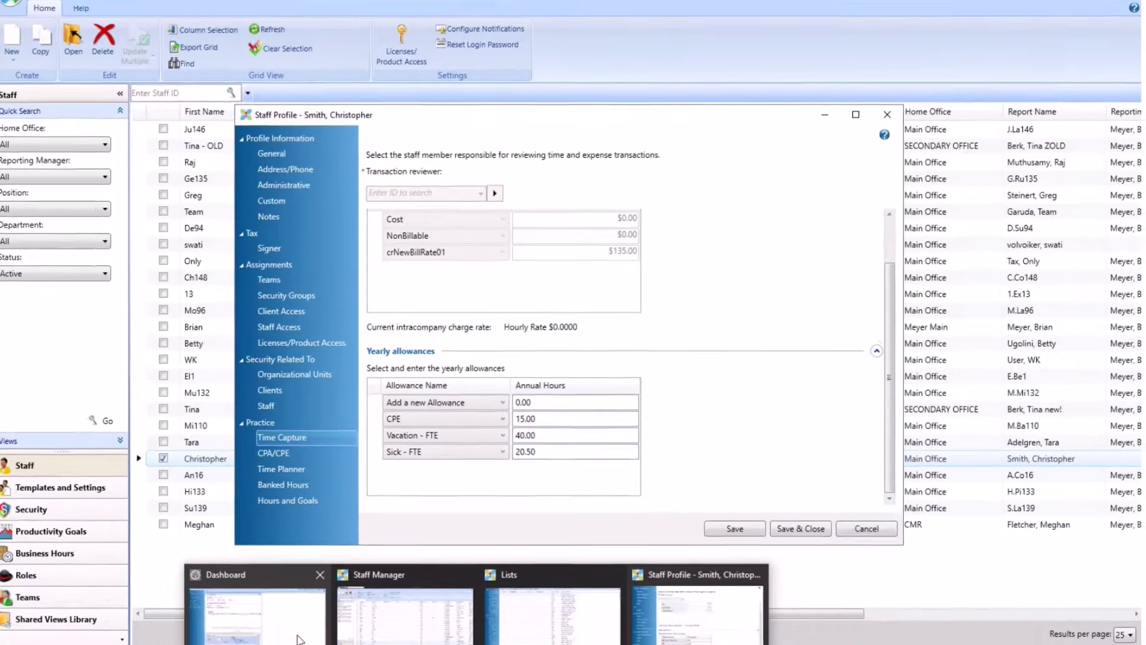
click(298, 636)
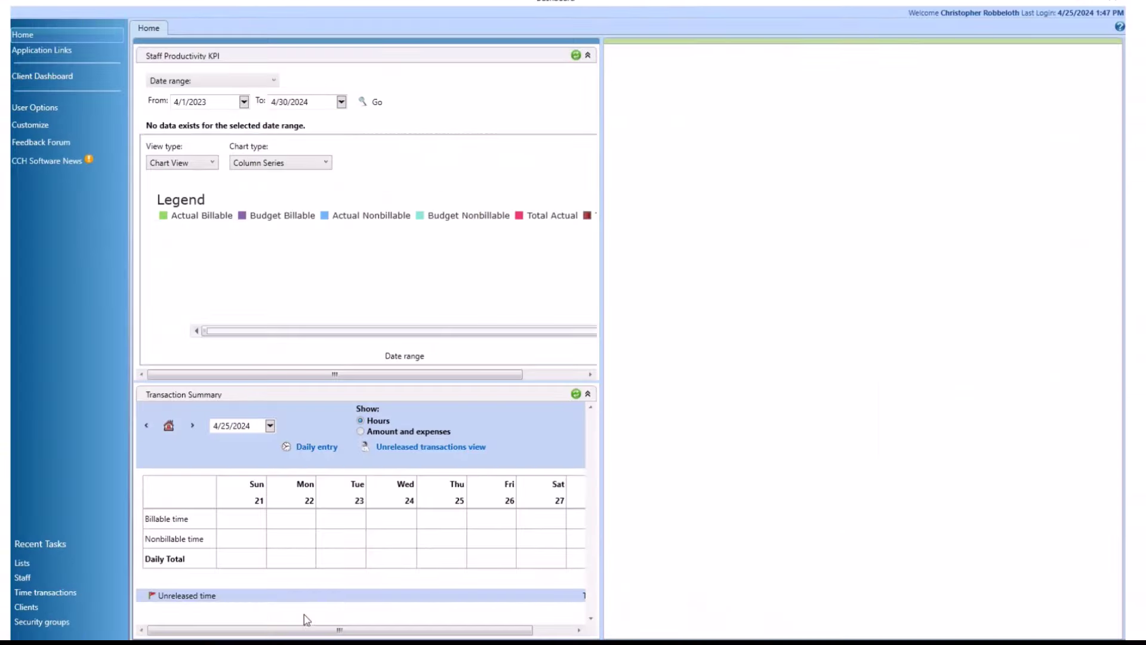
right_click(636, 48)
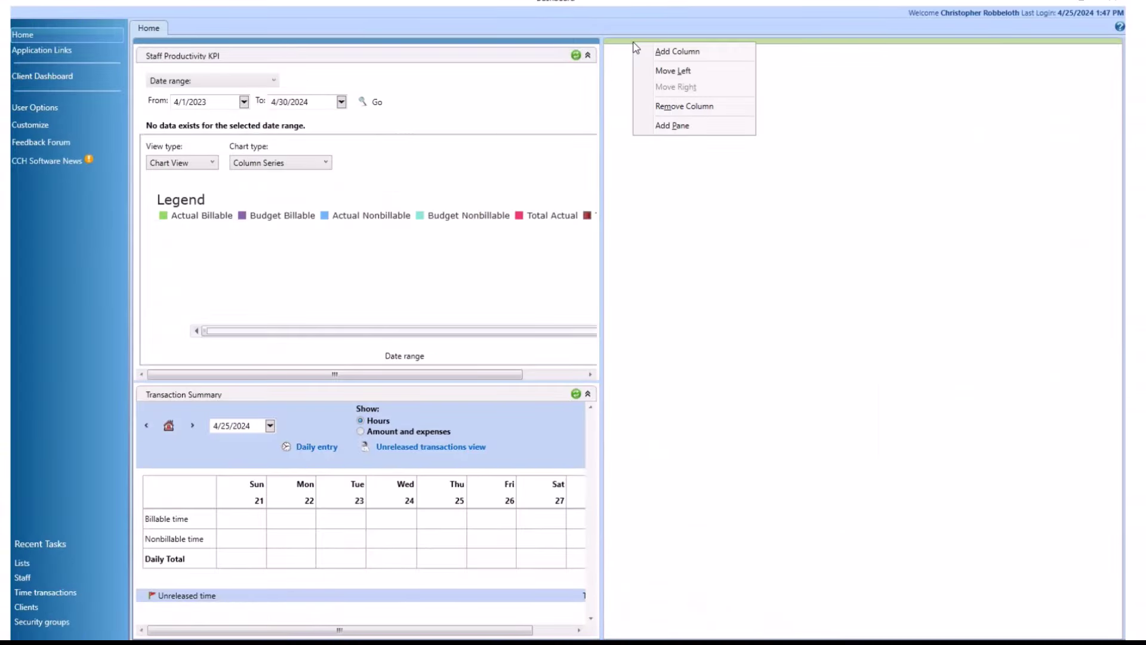
click(661, 127)
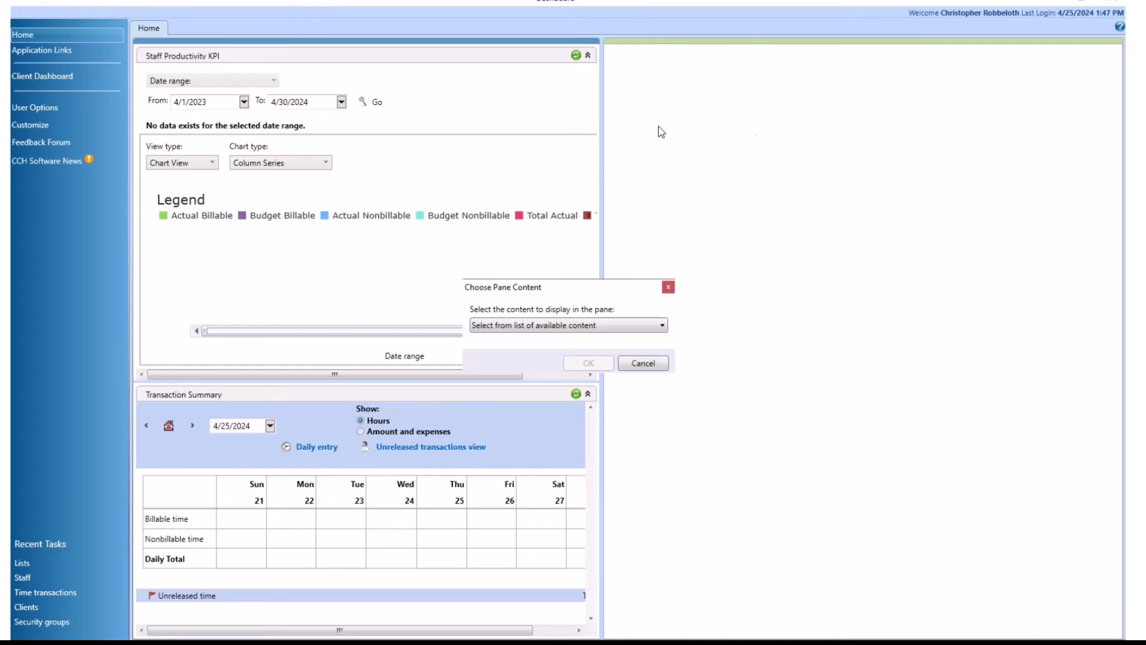
click(655, 326)
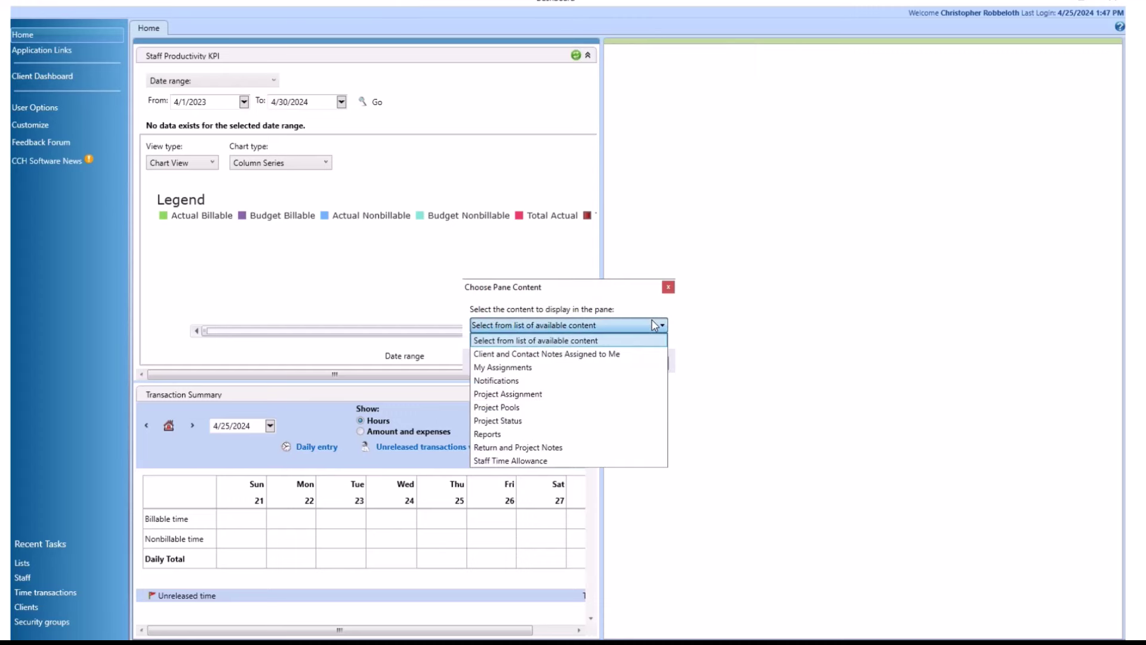
click(572, 463)
click(589, 363)
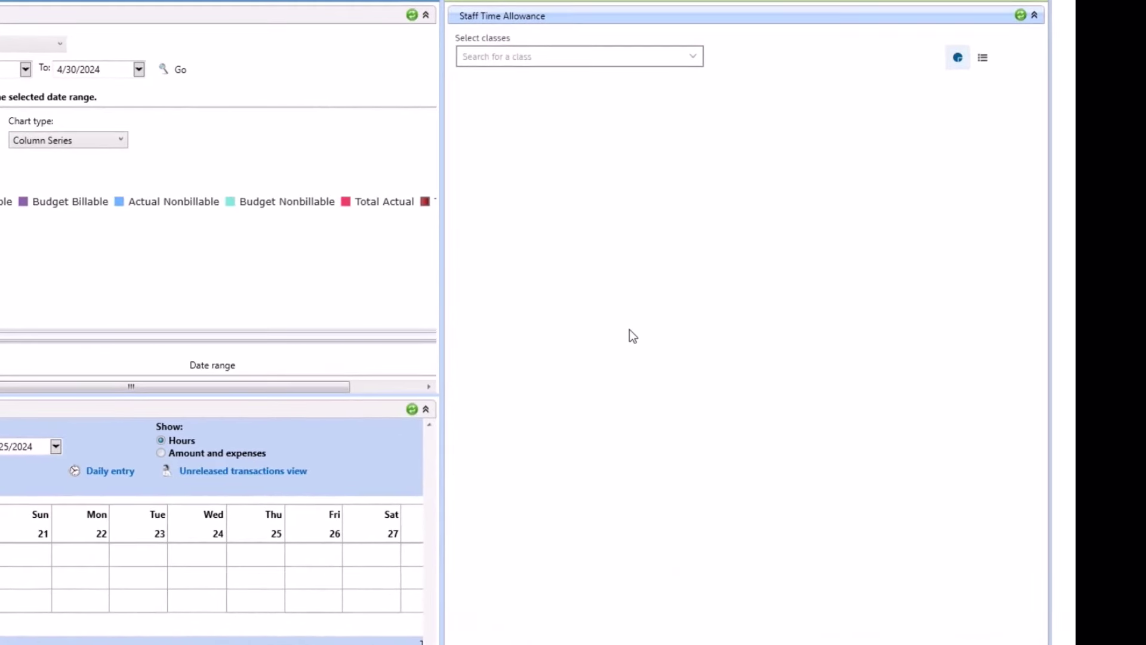
Add Vacation - FTE and Sick - FTE to the Staff Time Allowance selected classes
click(691, 56)
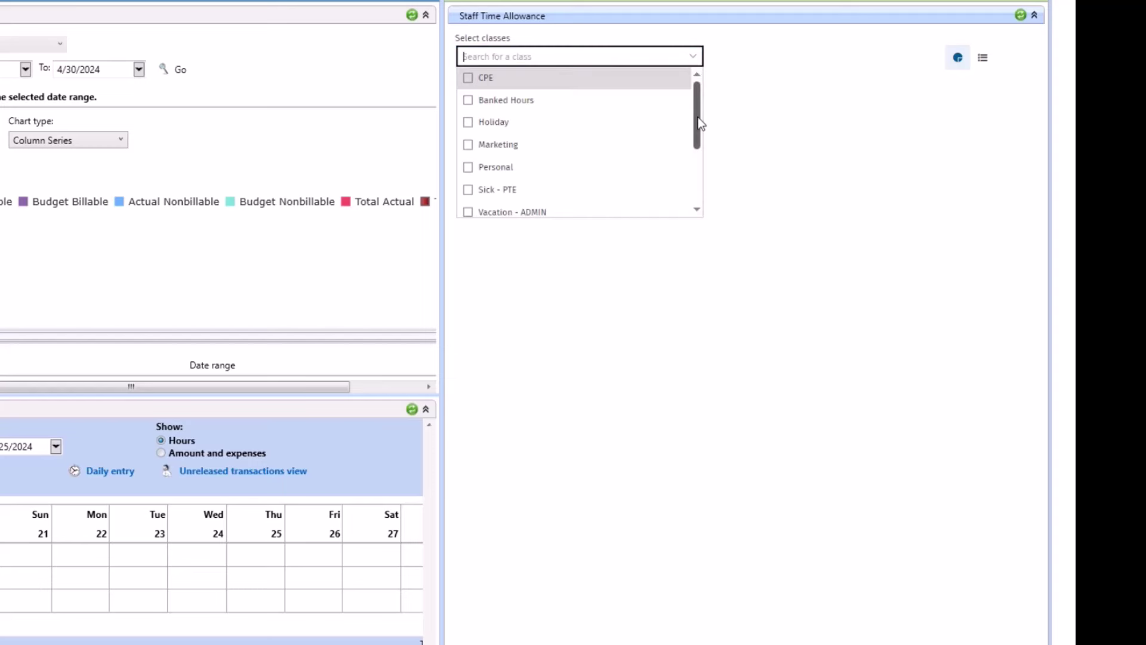
drag(700, 115, 697, 179)
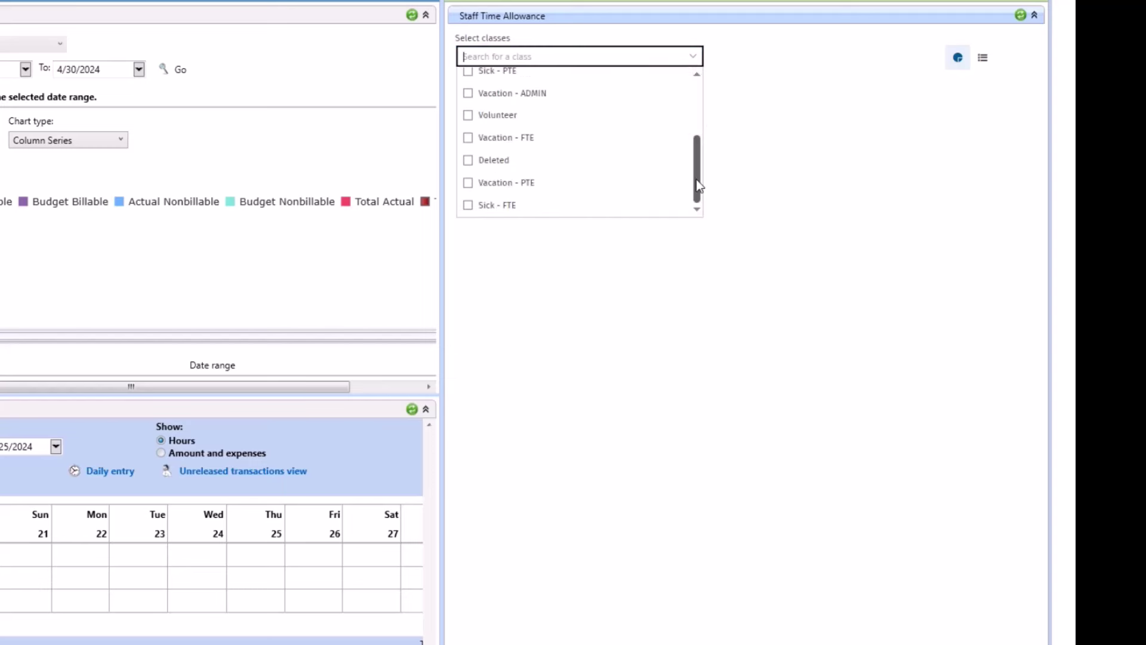
click(477, 139)
click(573, 62)
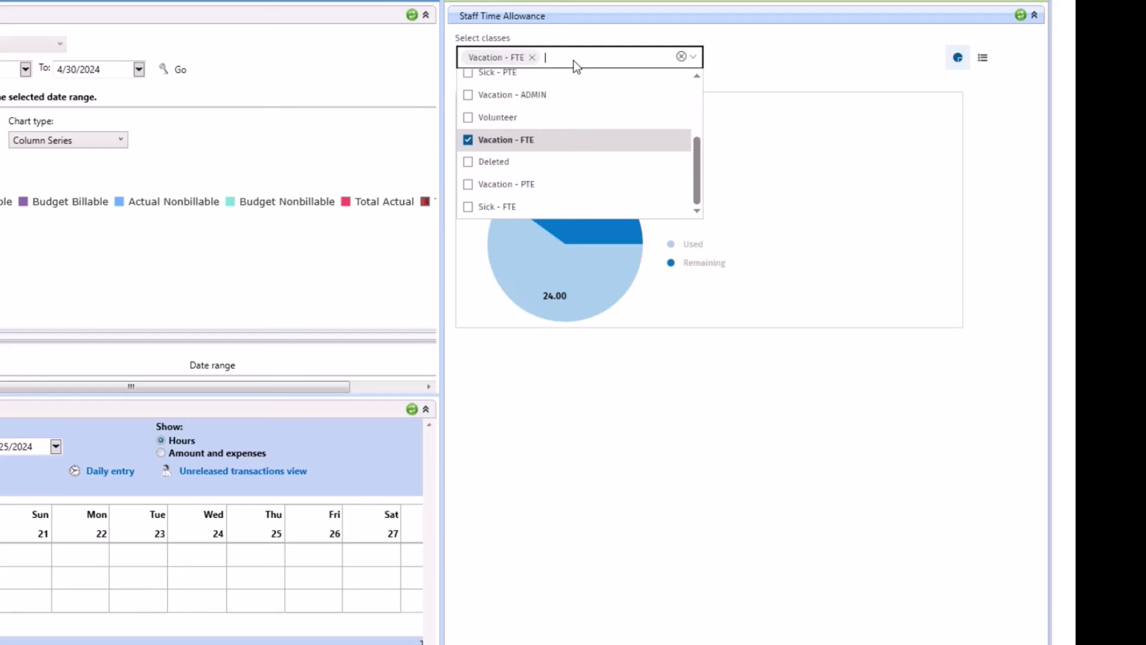
text(Sic)
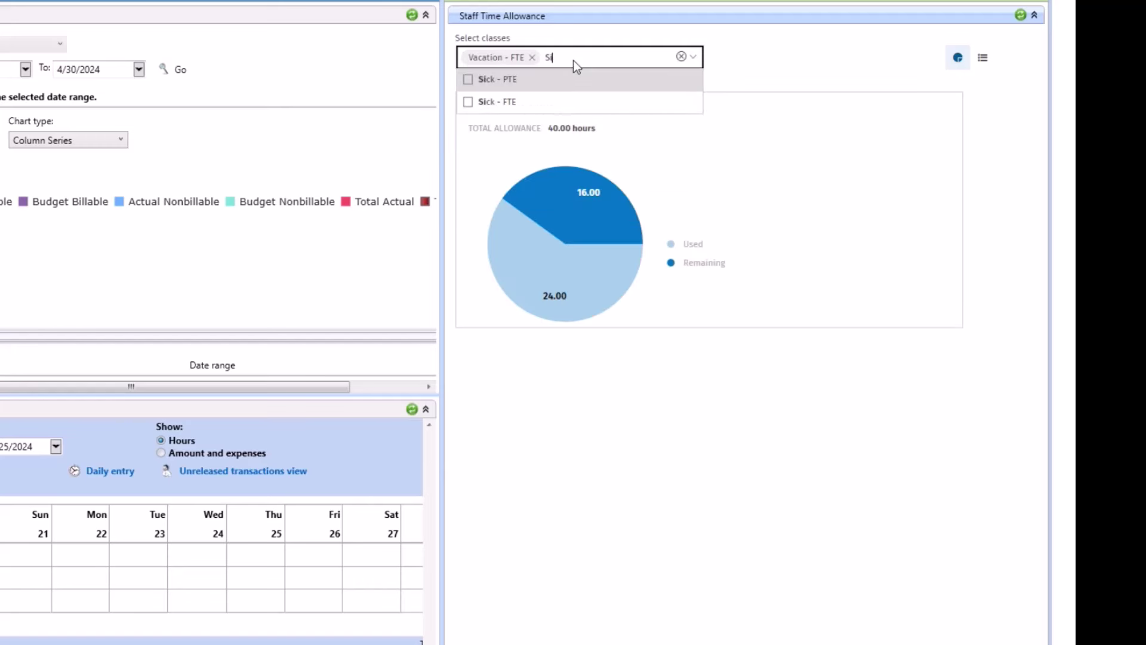
click(469, 102)
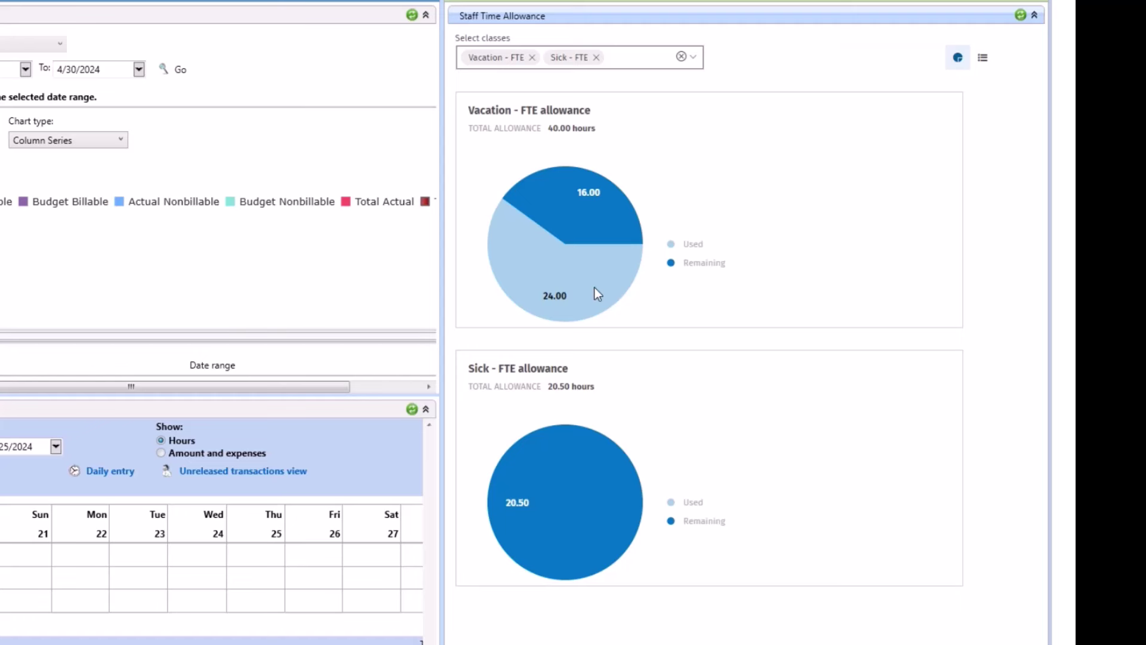
click(561, 255)
Expand both classes' used hours in table view, then show Vacation's three 8.00-hour entries in chart view
click(979, 71)
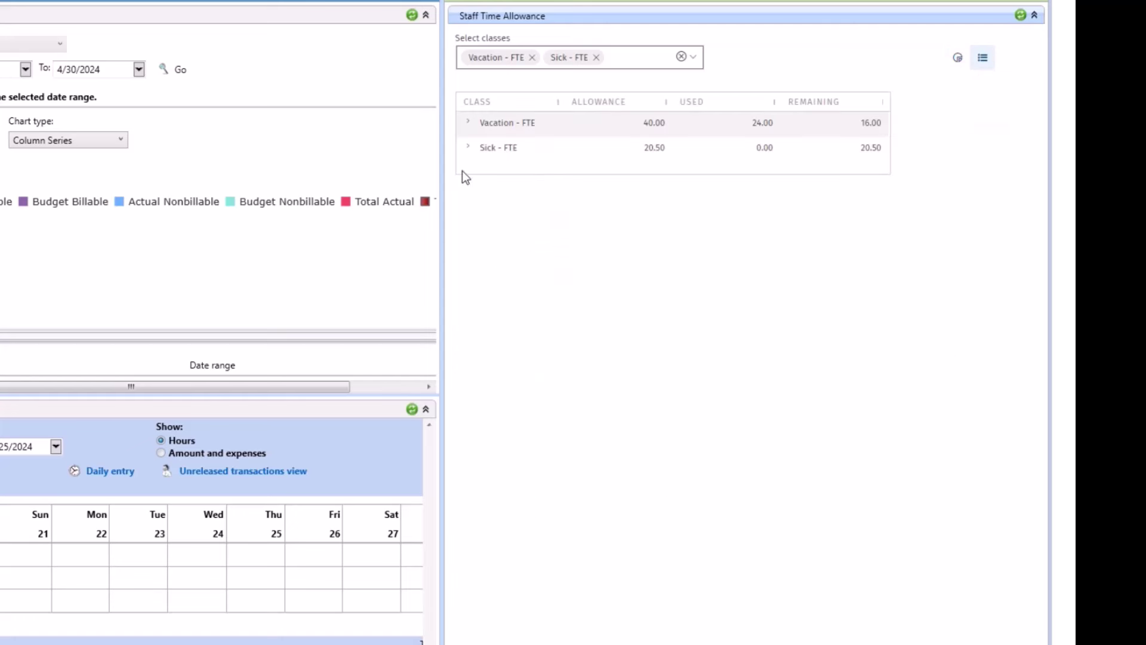
click(468, 149)
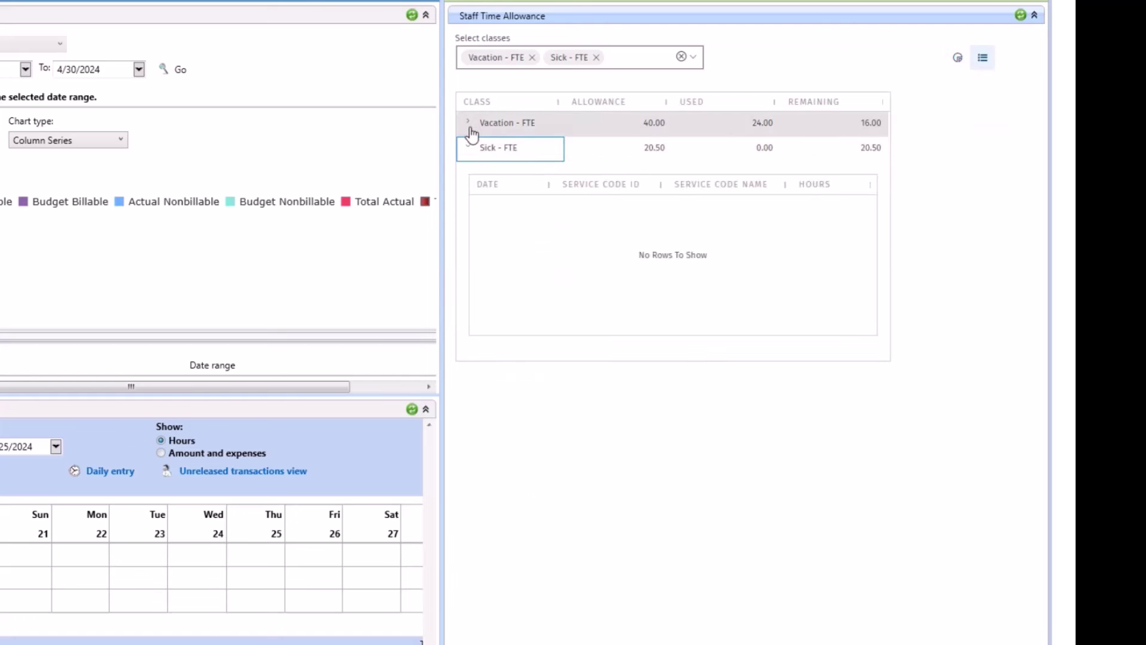
click(469, 124)
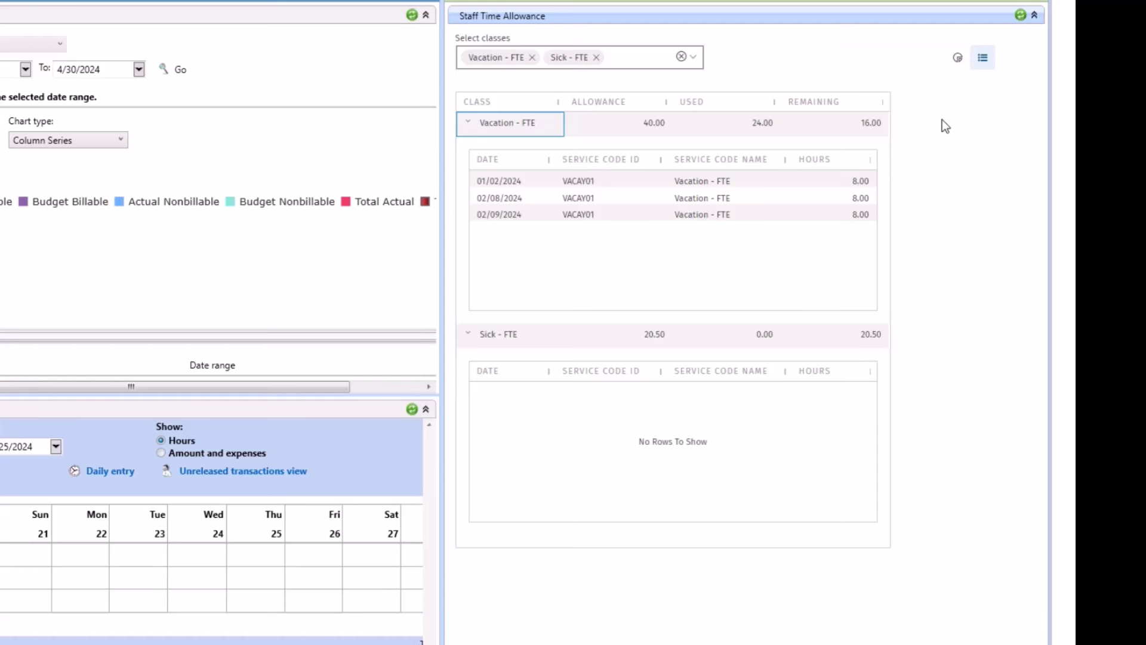
click(958, 60)
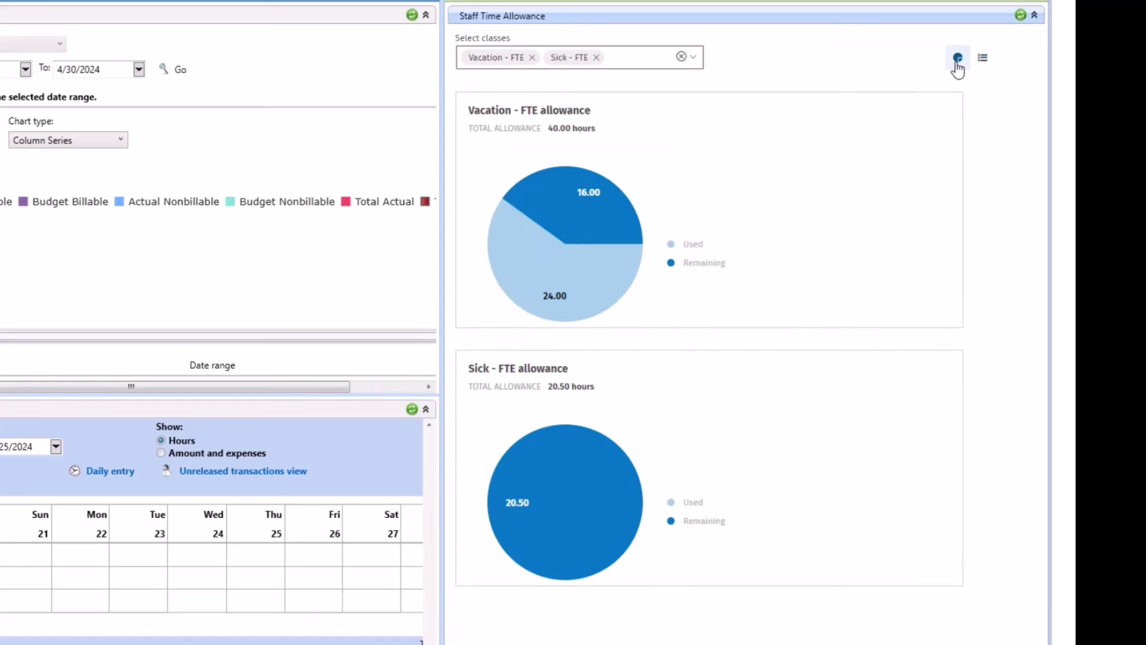
click(560, 257)
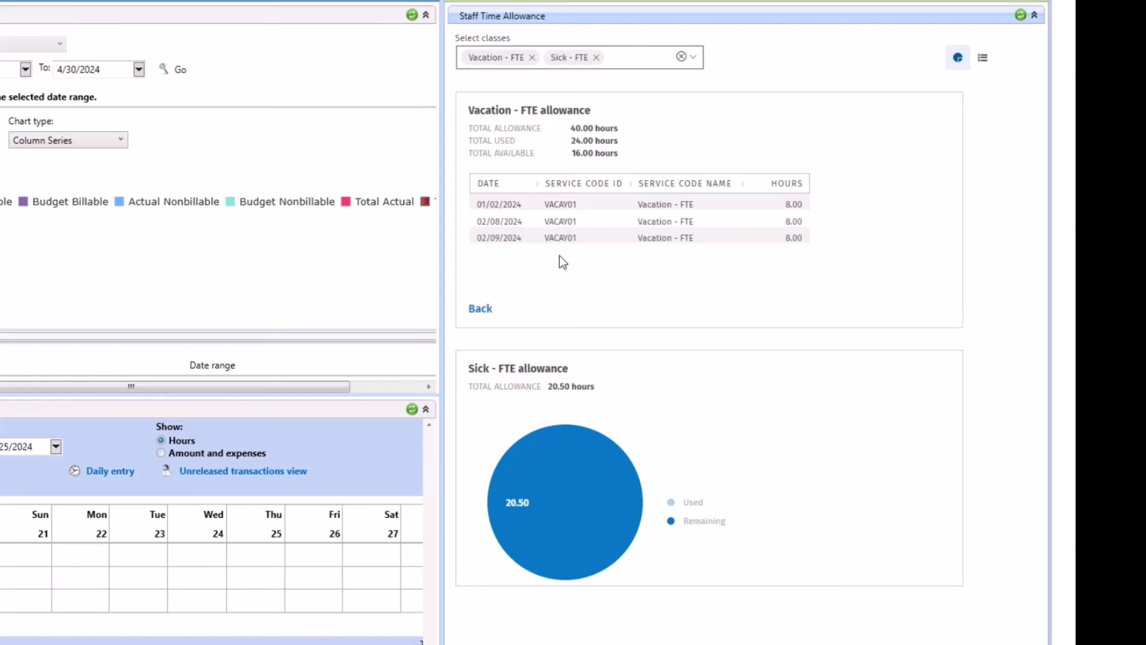
Add the CPE class and show its used 2.00-hour CPE Courses entry from 01/26/2024
click(622, 60)
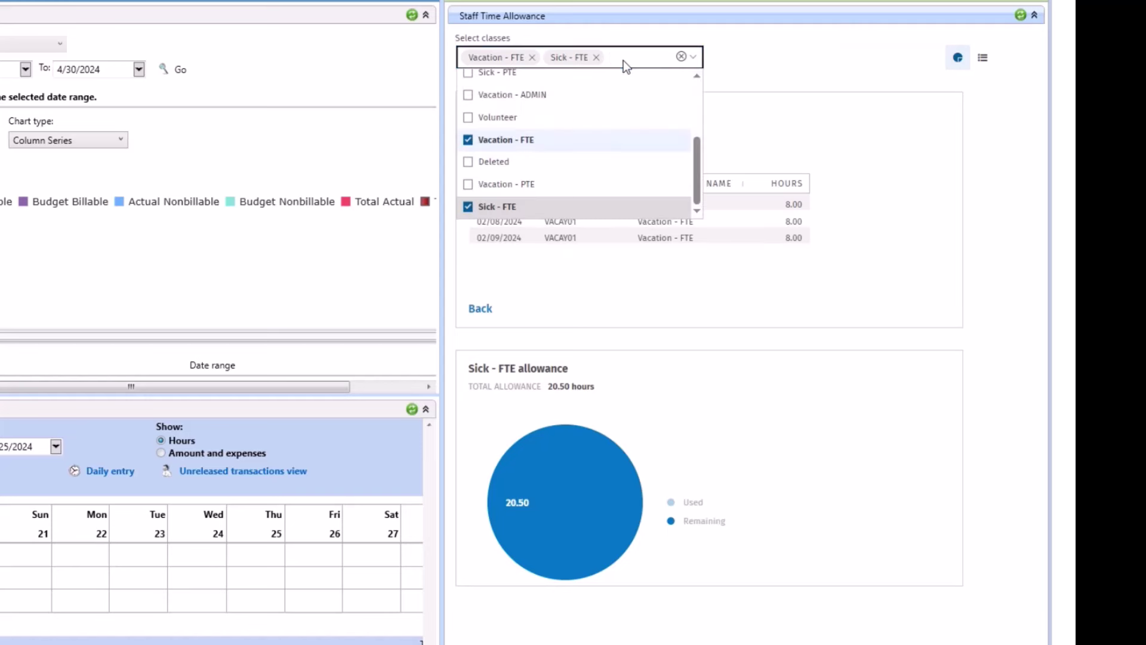
text(cpe)
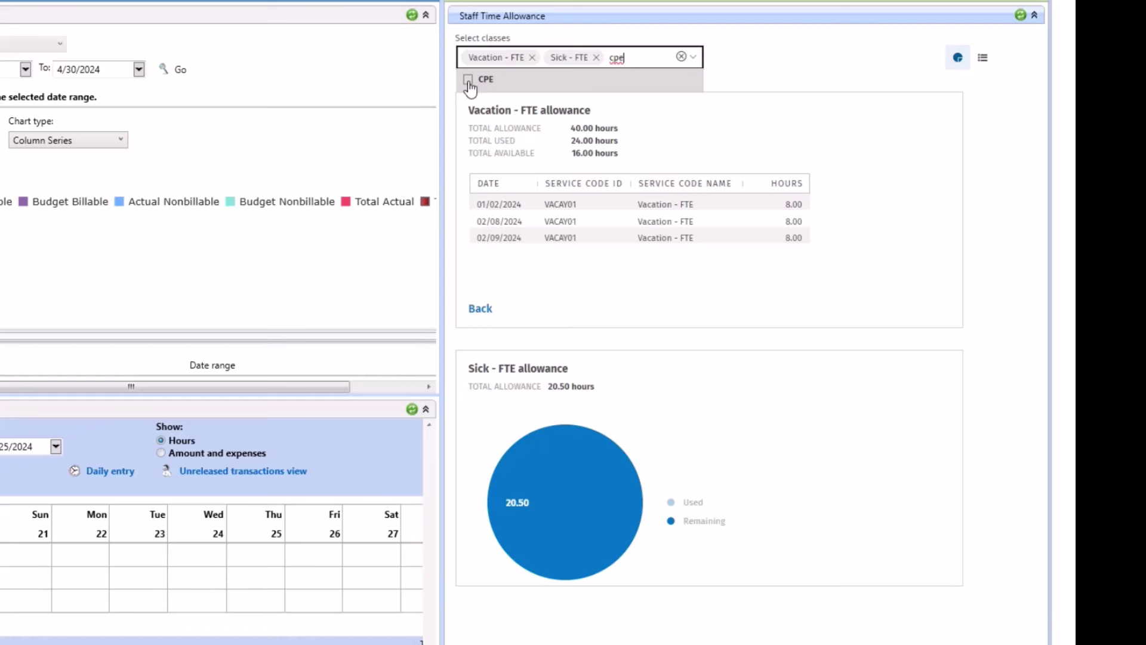
click(469, 83)
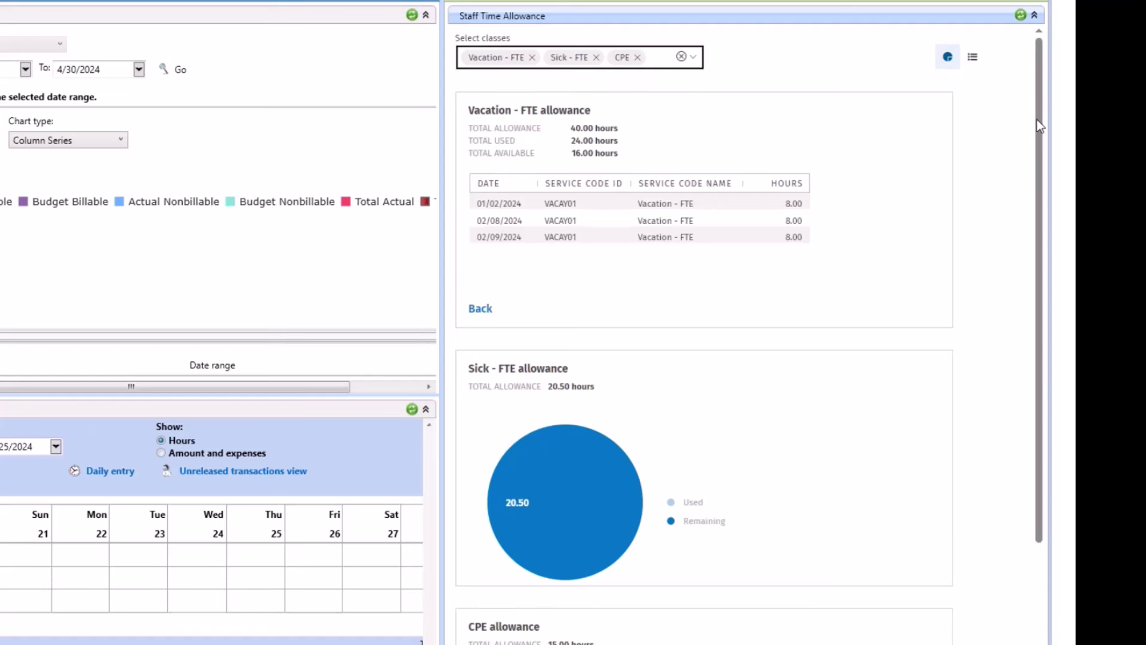
drag(1037, 120, 1044, 306)
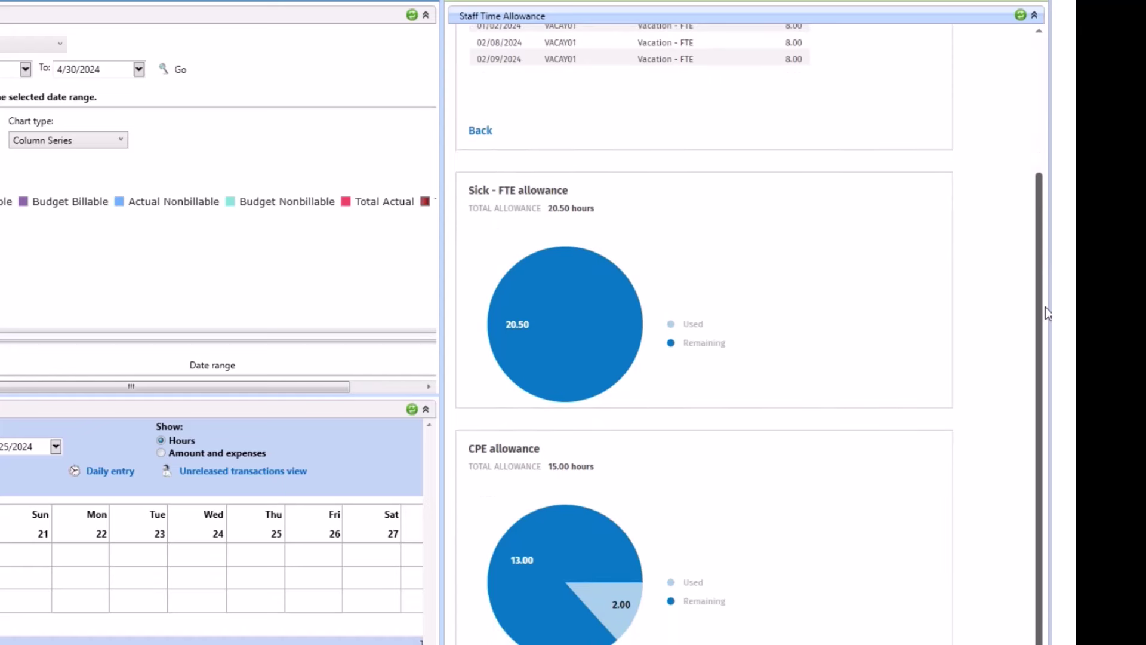
click(595, 593)
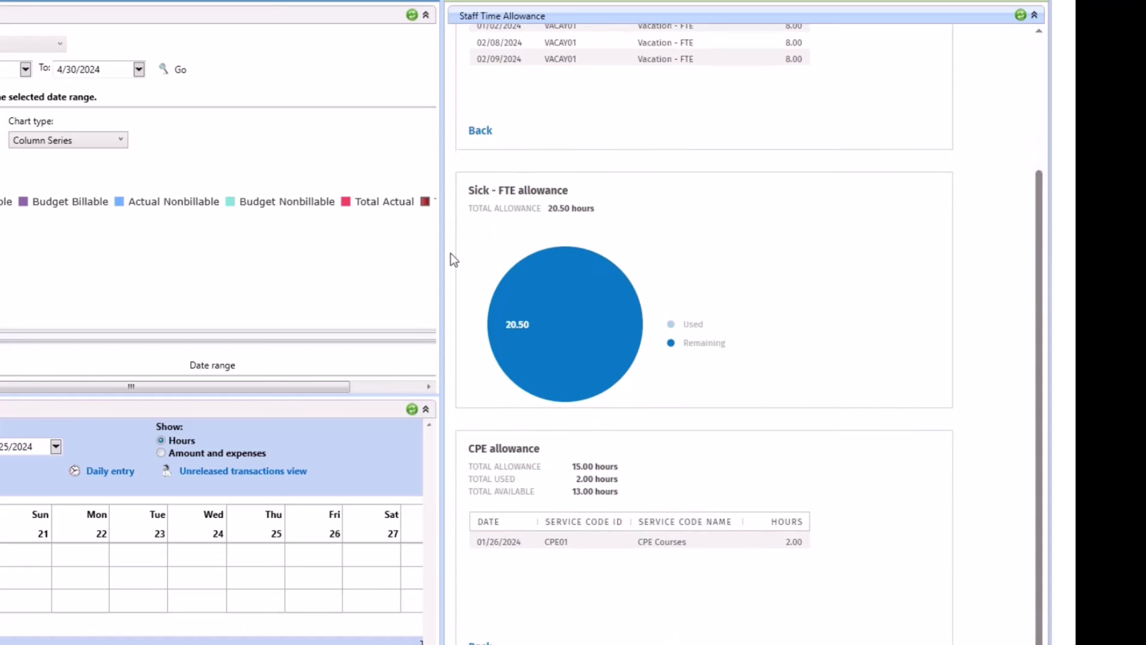
Widen the Staff Time Allowance pane by dragging its splitter left
drag(440, 255, 466, 291)
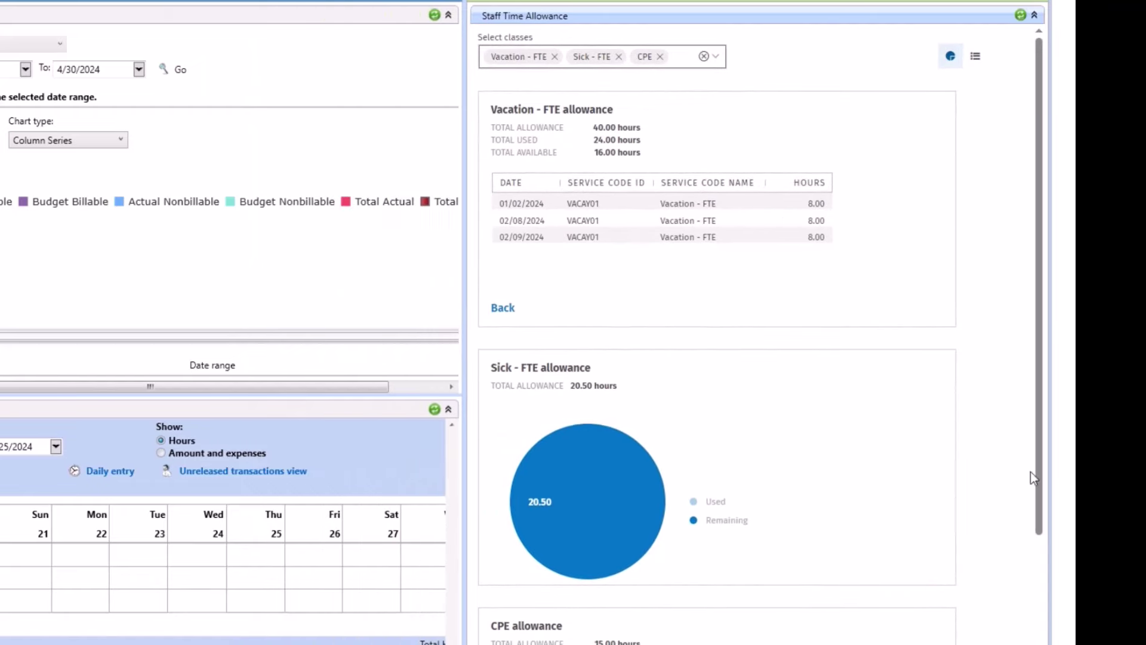
scroll(1031, 472, down, 3)
scroll(761, 335, up, 3)
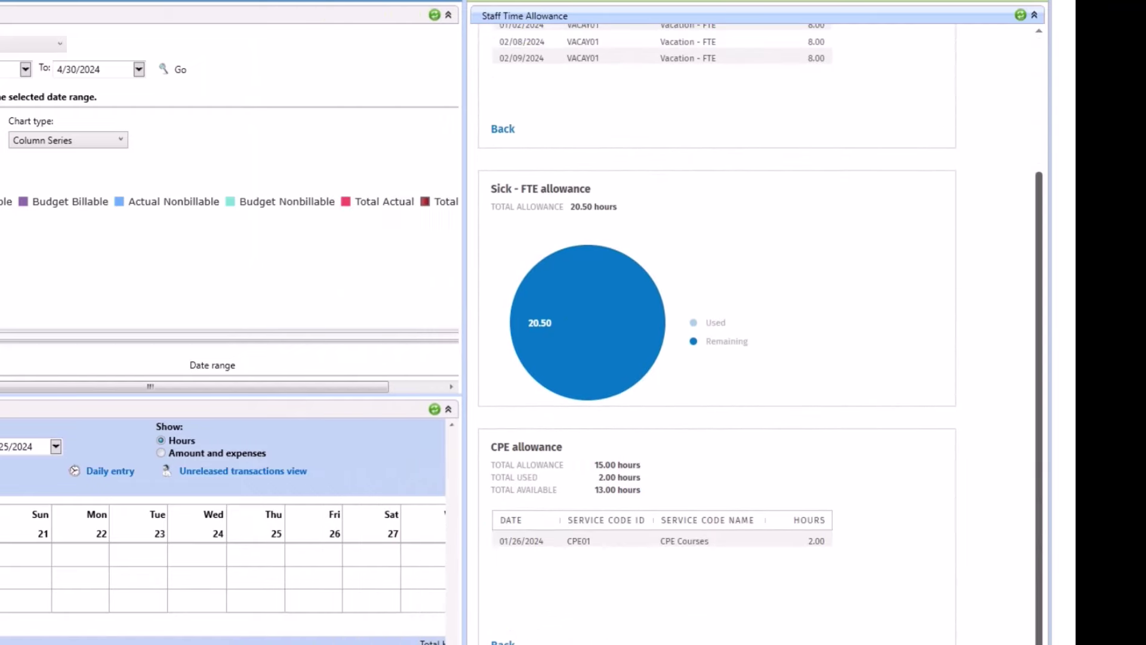